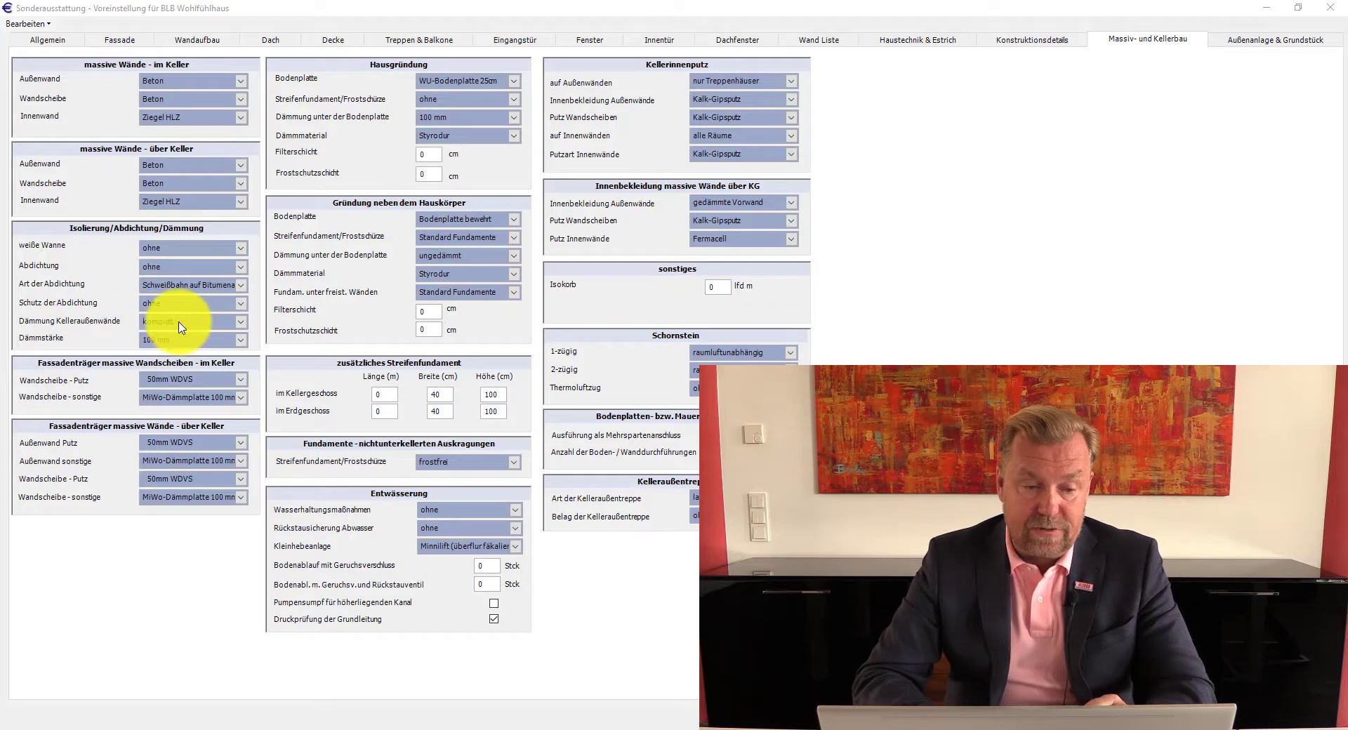
Step: Keep basement exterior-wall insulation (Dämmung Kelleraußenwände) at komplett and show the Dämmstärke thickness options
click(243, 325)
click(244, 327)
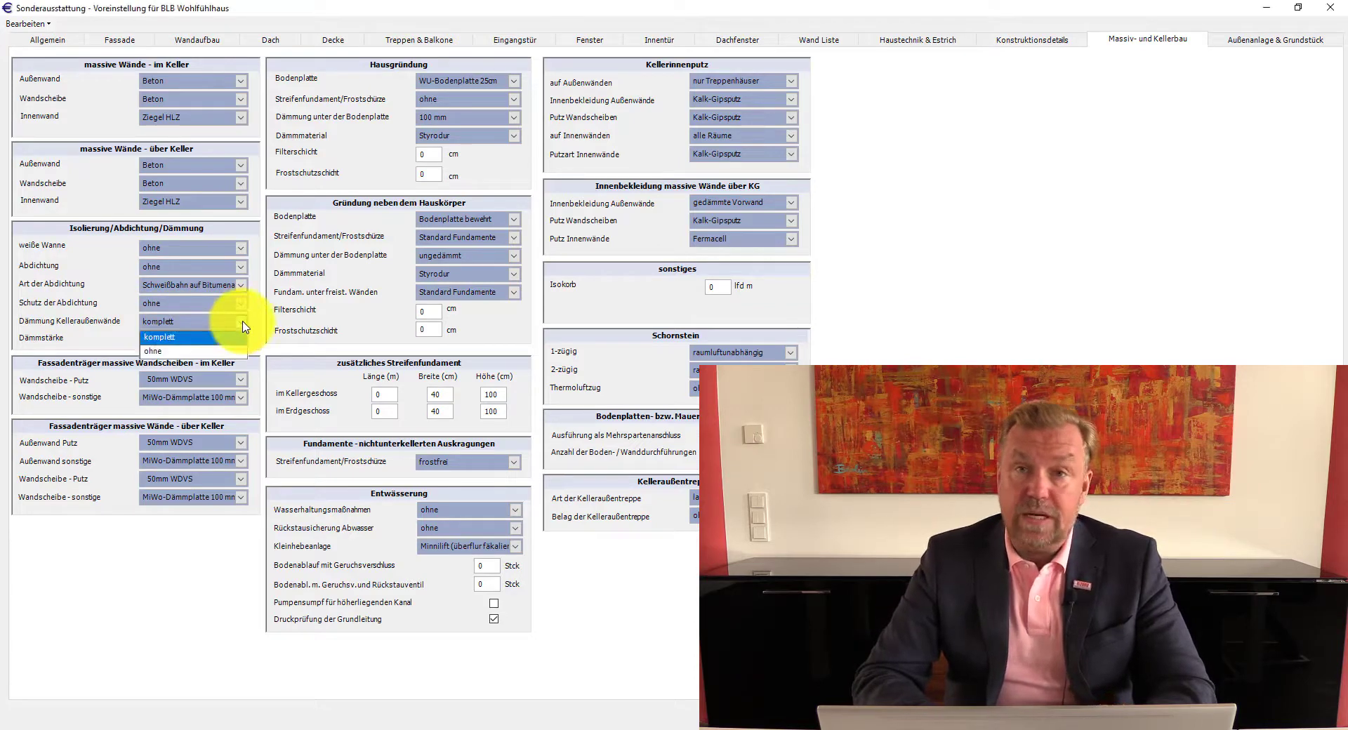
click(243, 326)
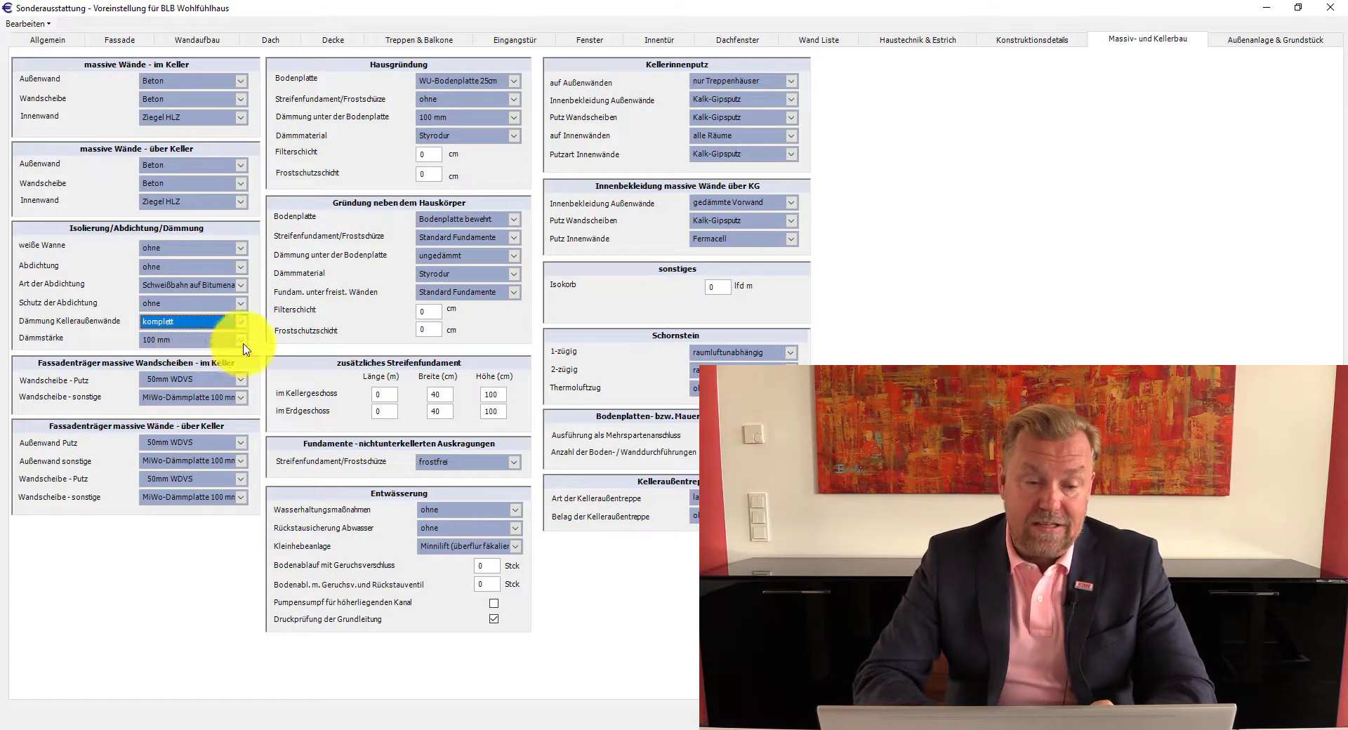
click(242, 343)
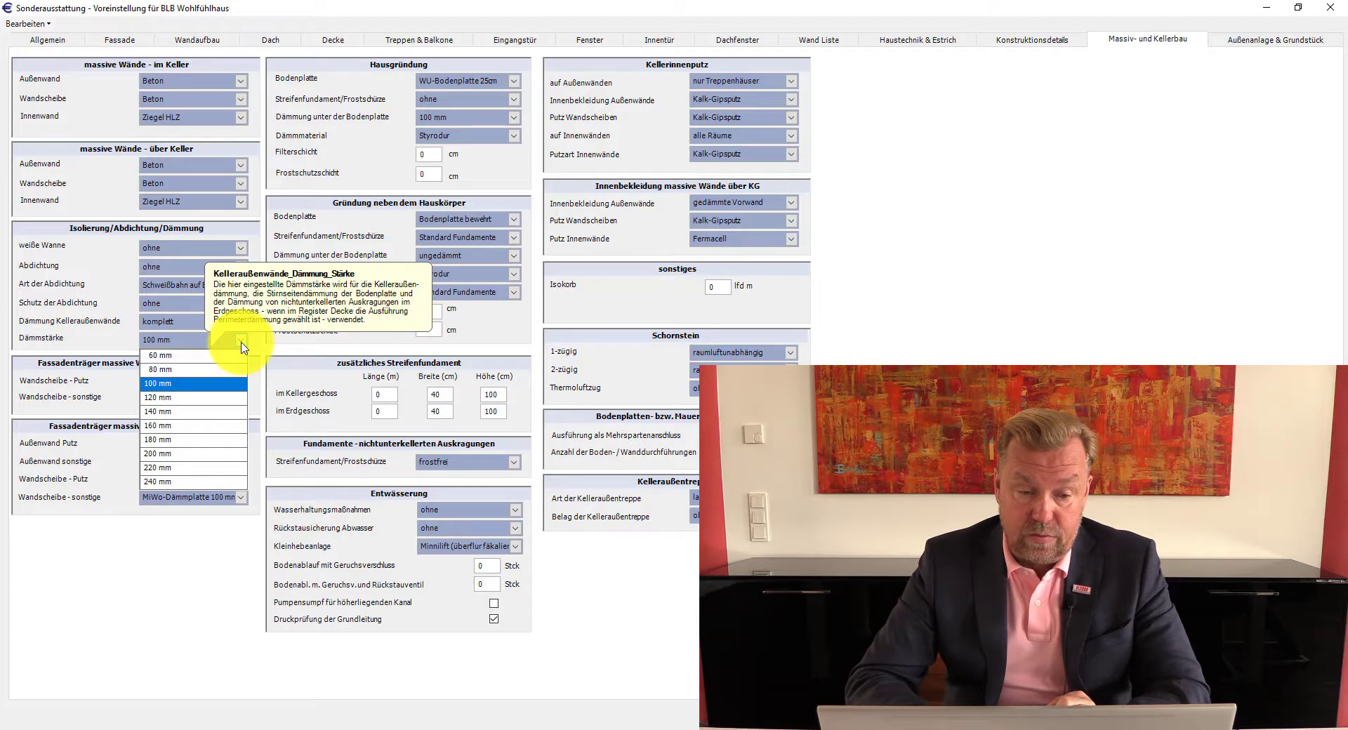
Step: Confirm 100 mm as the Dämmstärke for the basement exterior walls
click(241, 343)
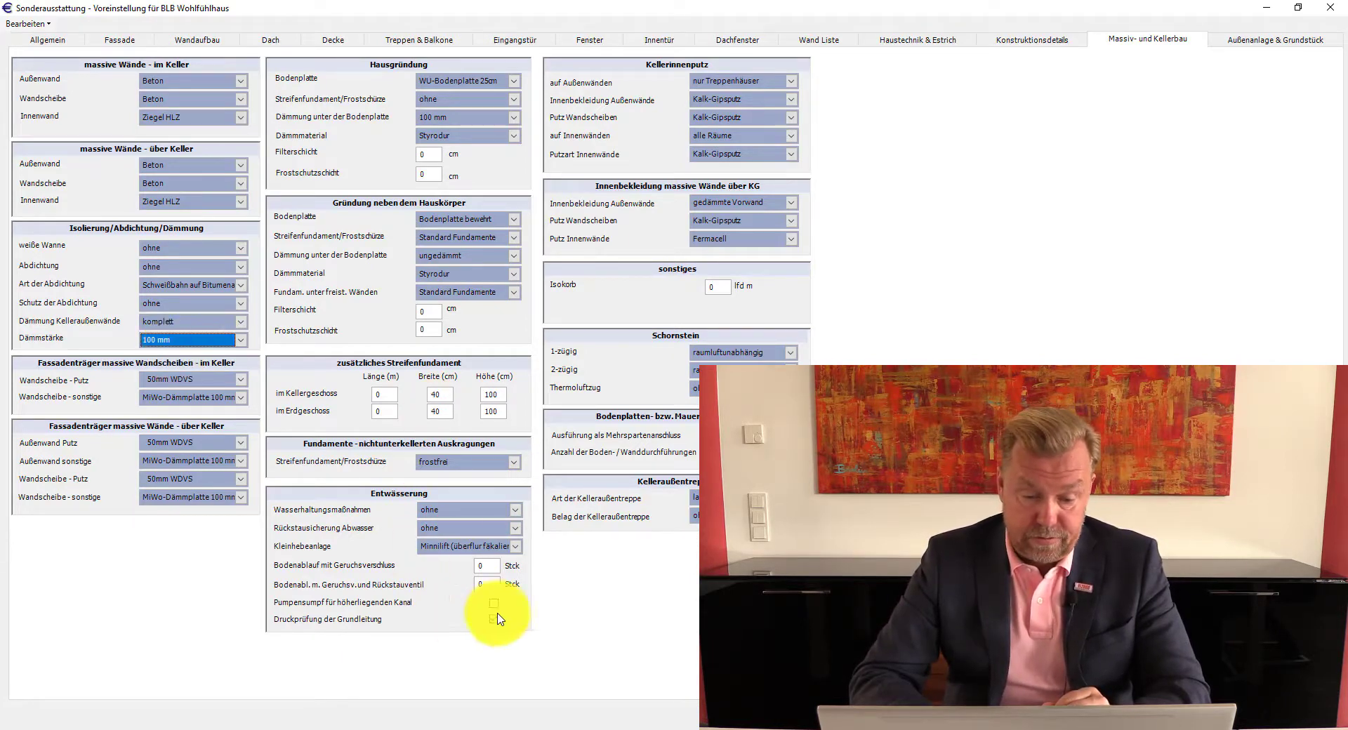
click(459, 723)
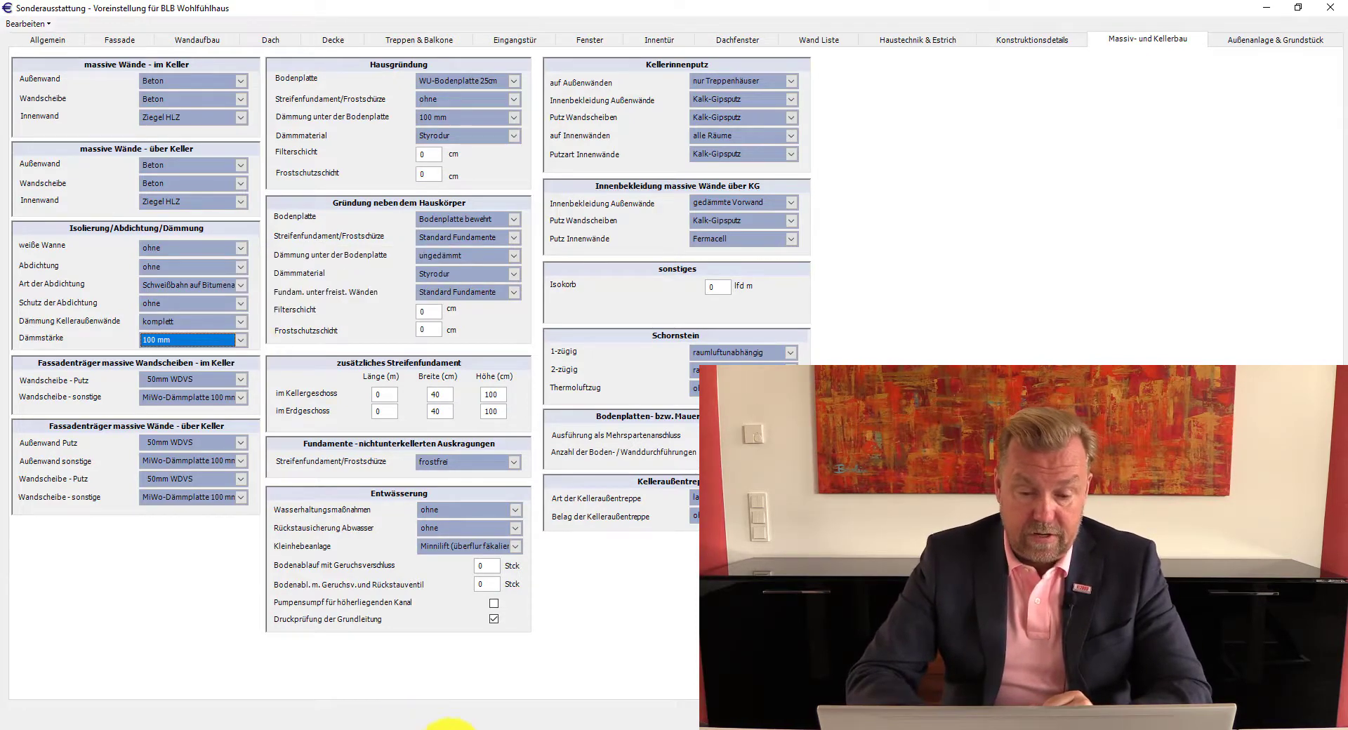
Step: Accept the Sonderausstattung presets with OK to return to the EFH_101 Kellergeschoss plan
click(455, 722)
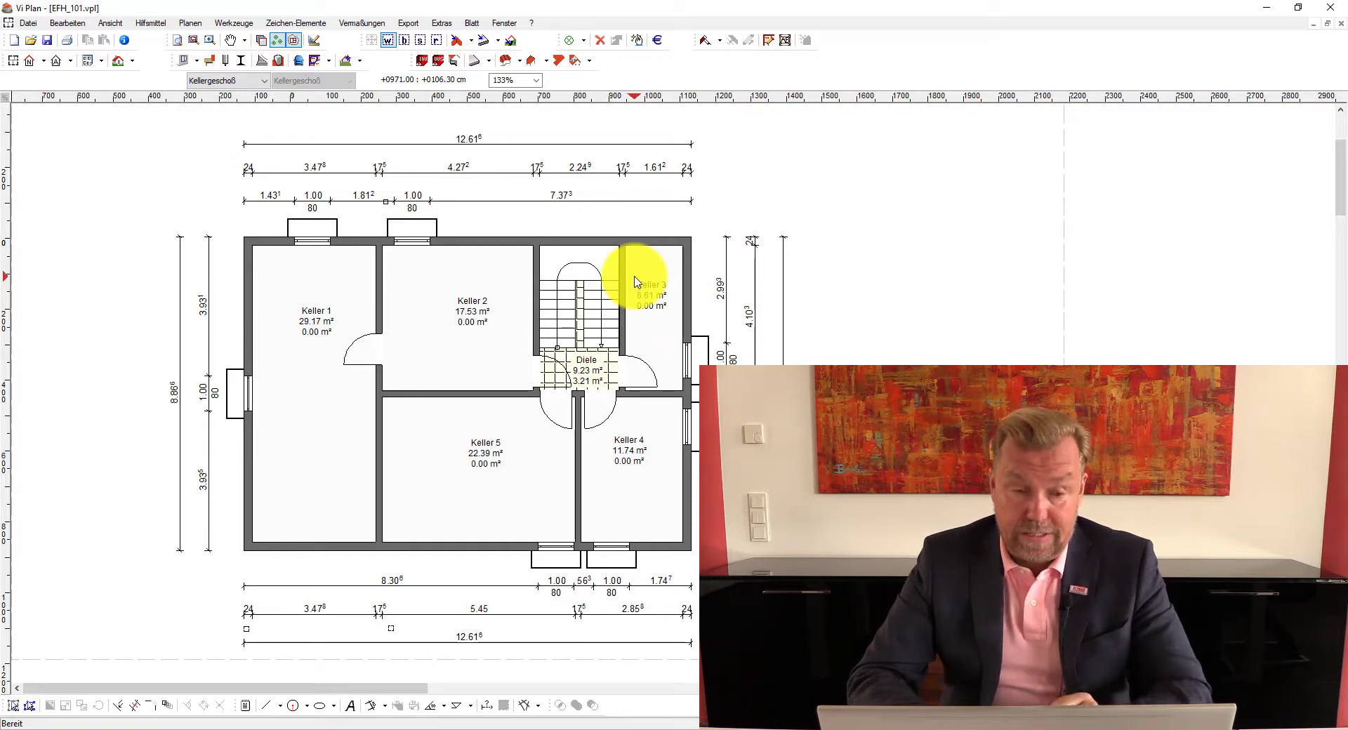
click(57, 64)
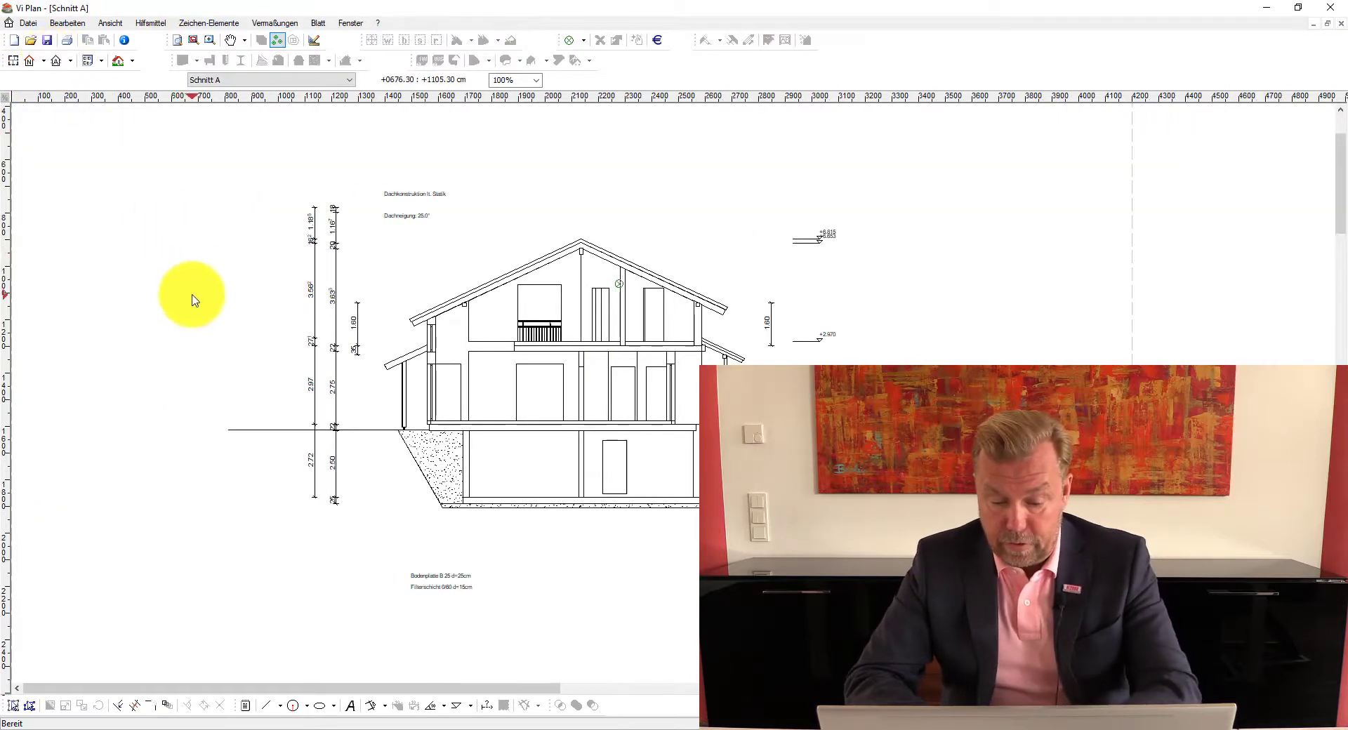
scroll(338, 396, up, 1)
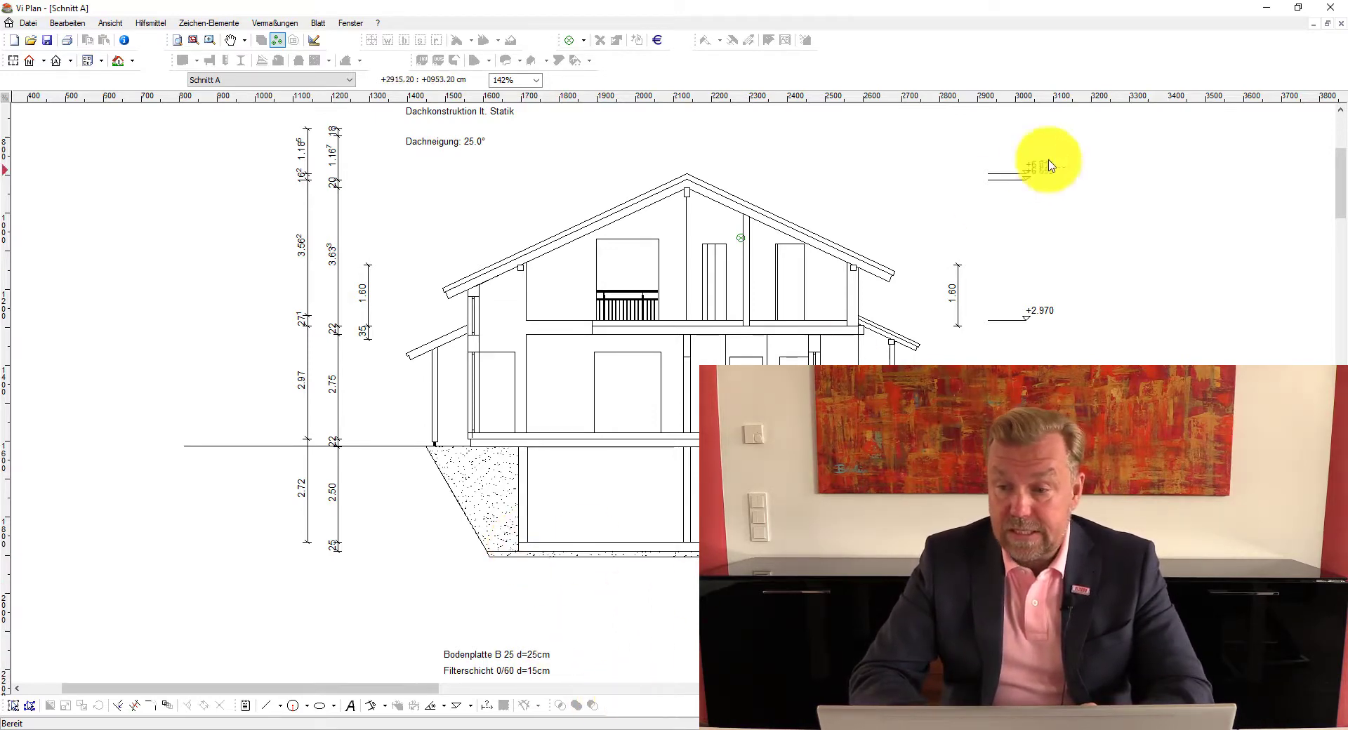
Step: Leave the section, reopen Sonderausstattung, recheck Dämmstärke at 100 mm, and return to the floor plan
click(1341, 25)
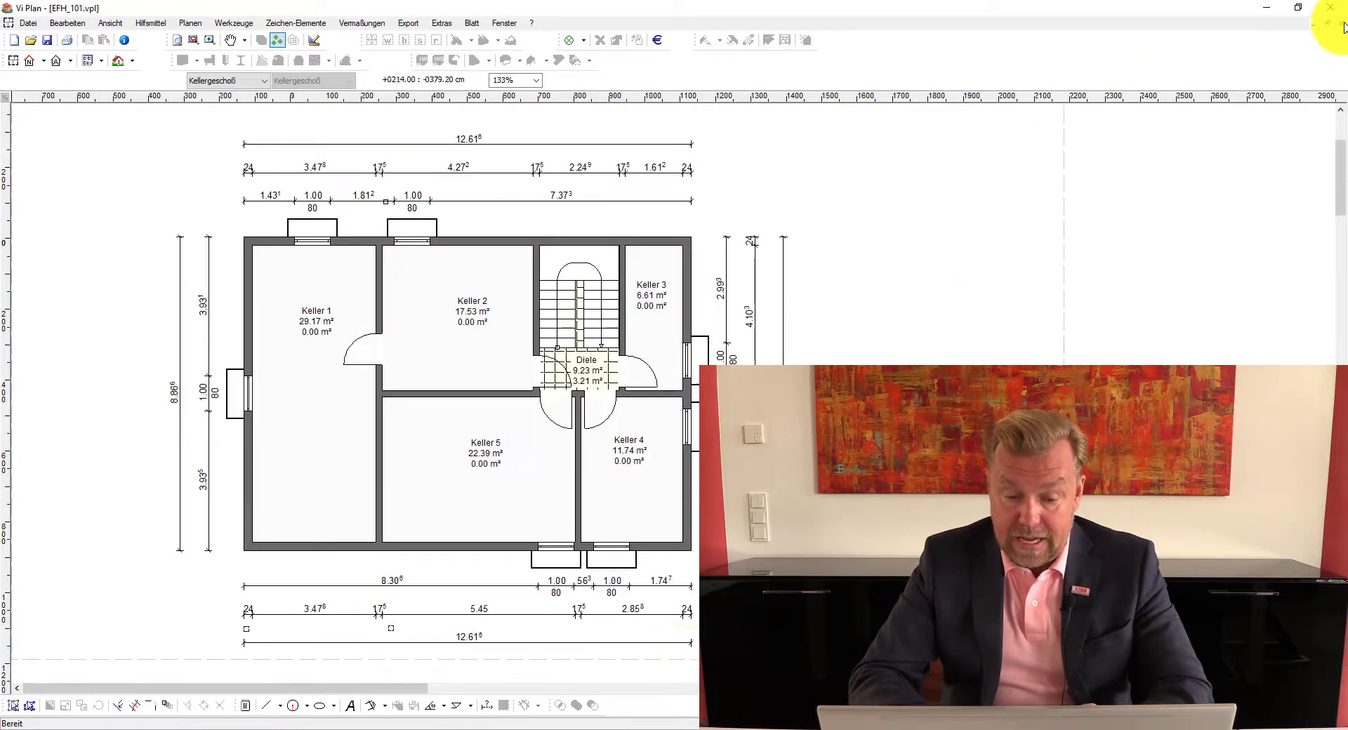
click(635, 725)
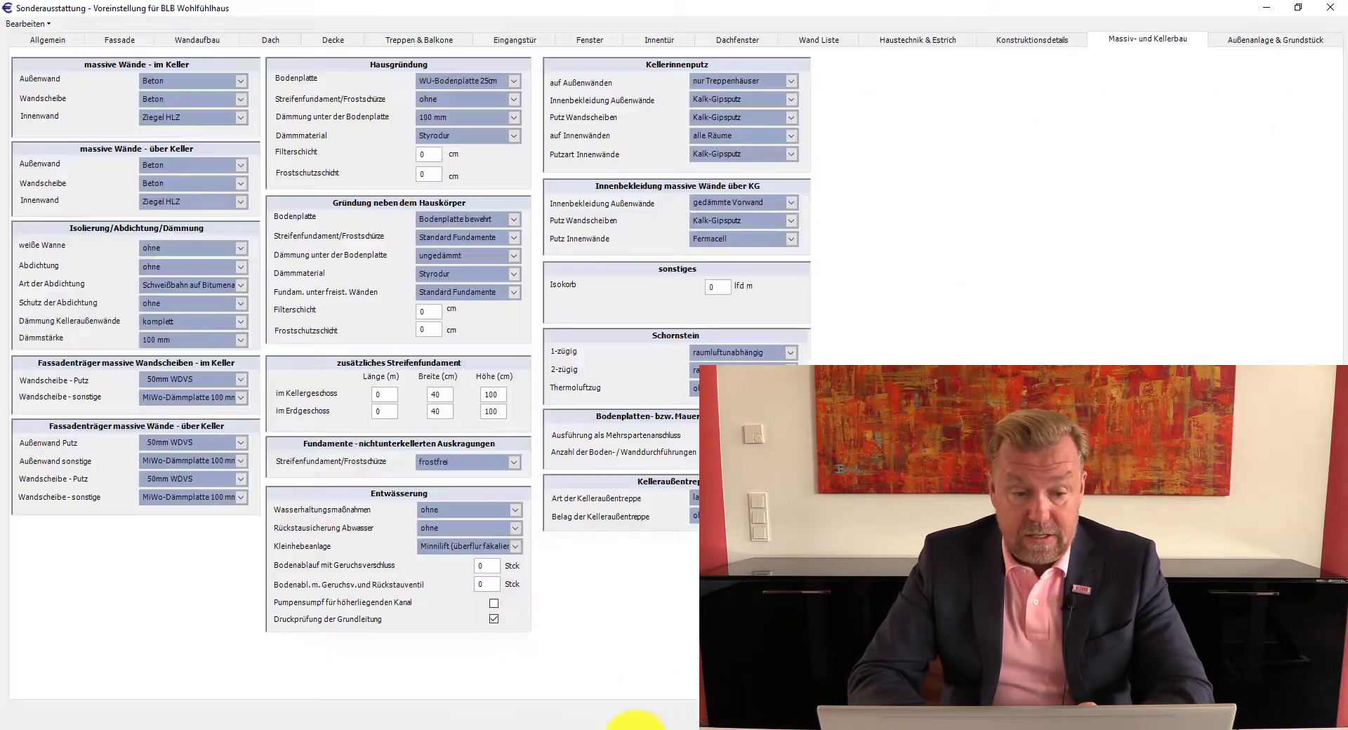
click(241, 340)
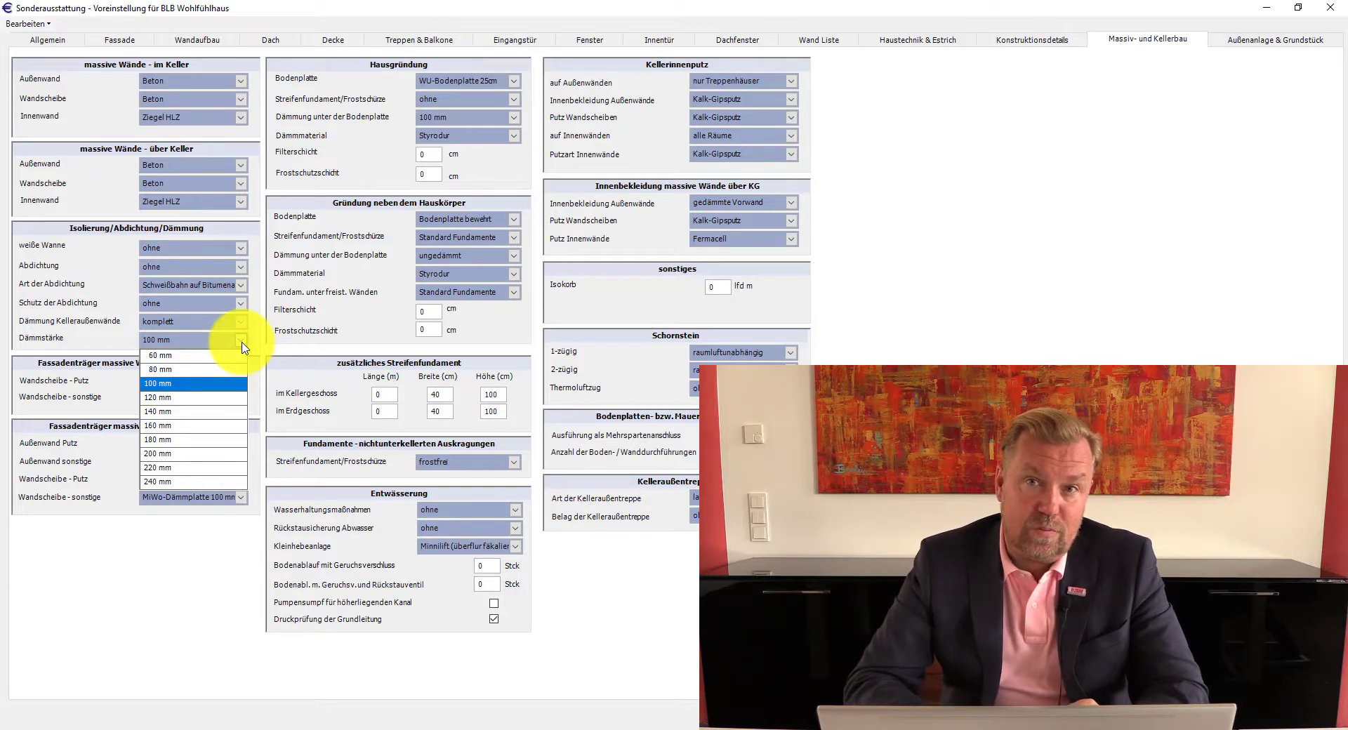
click(242, 342)
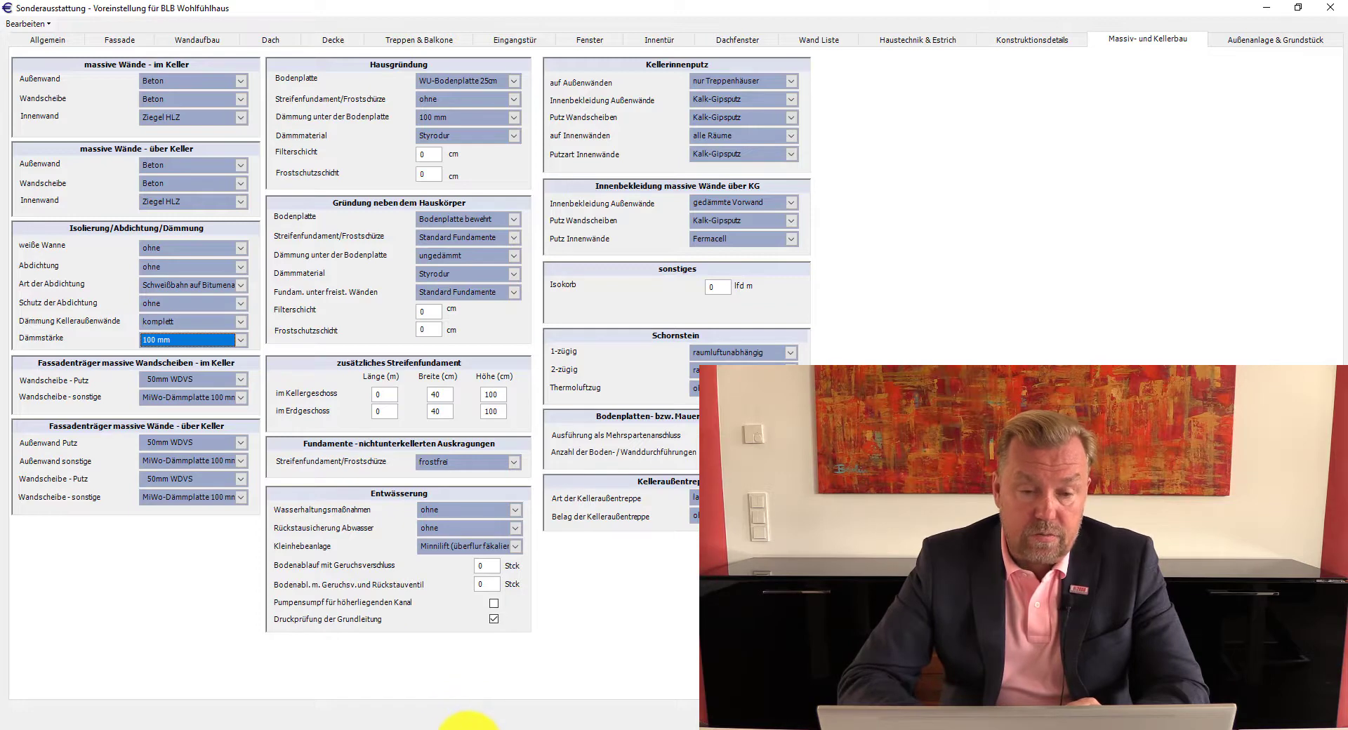
click(466, 723)
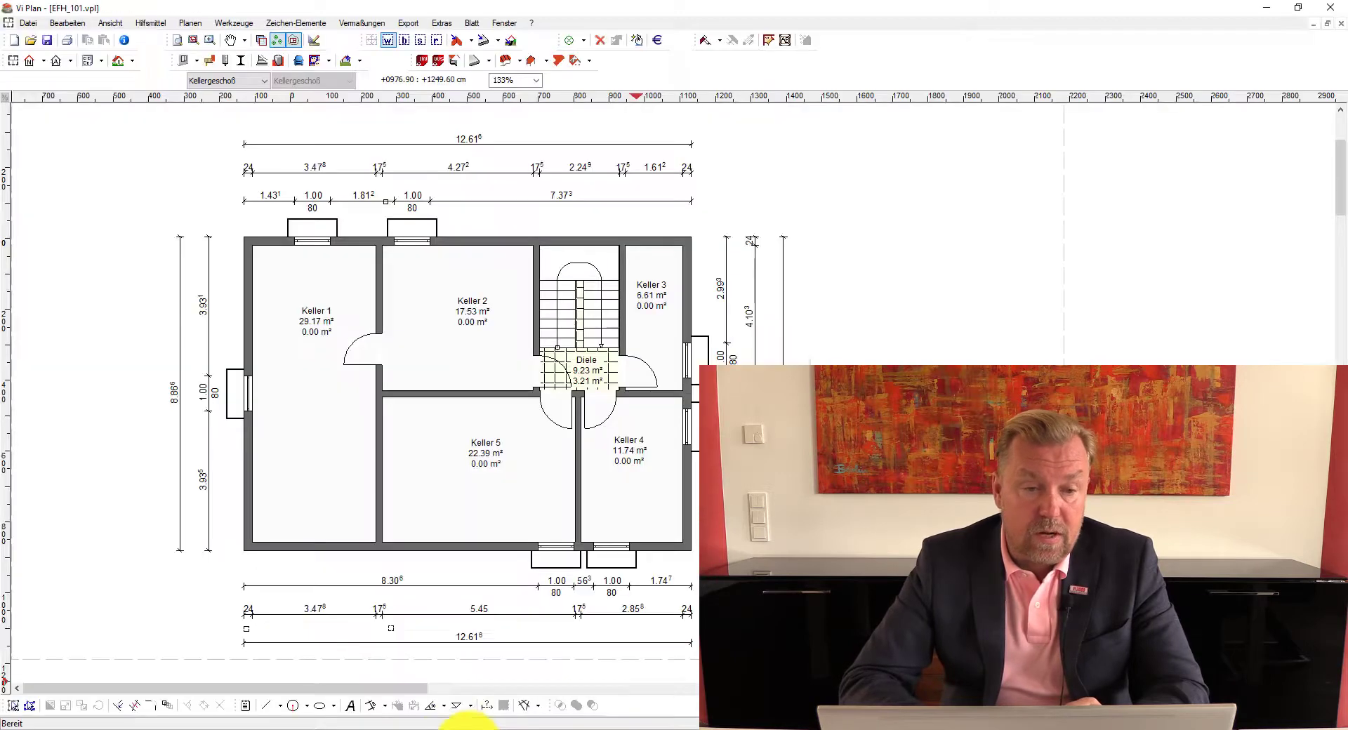
Step: Bring up the Schnitt A section drawing and return to it from the presets
click(56, 61)
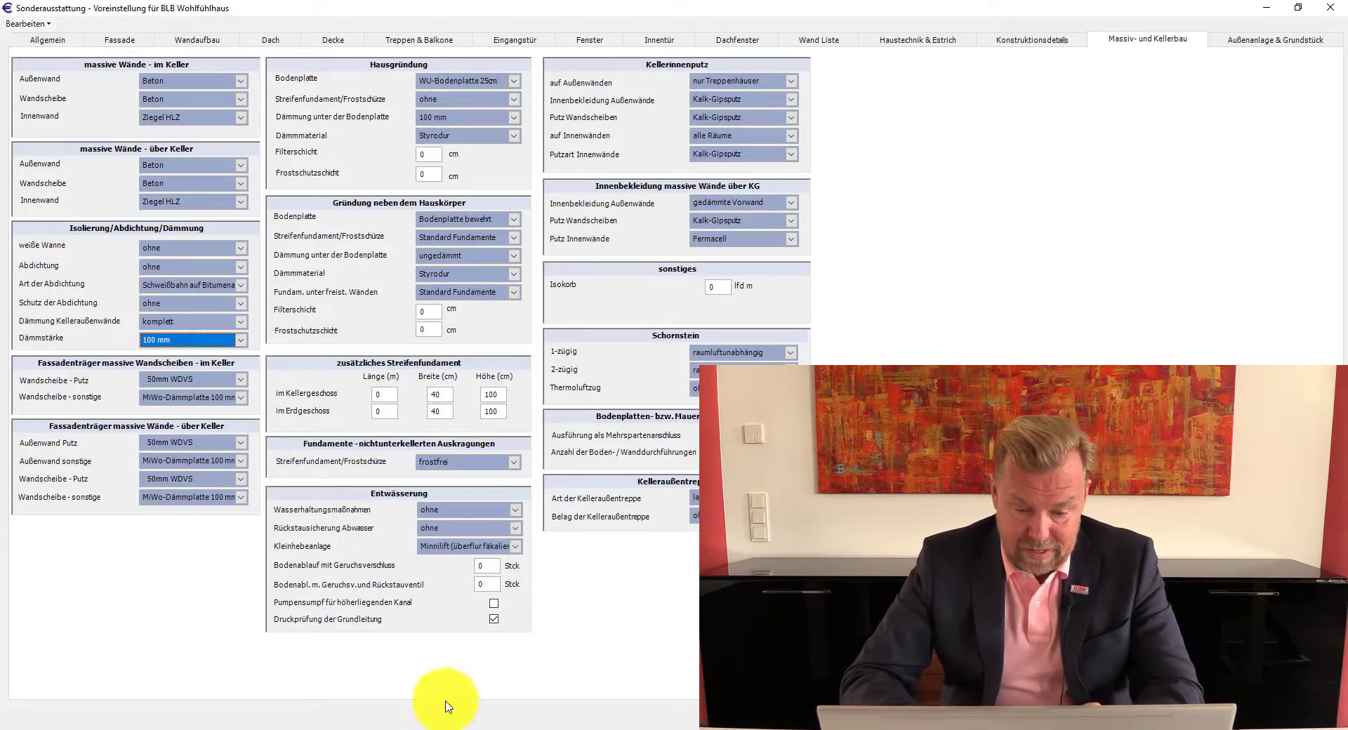
click(469, 720)
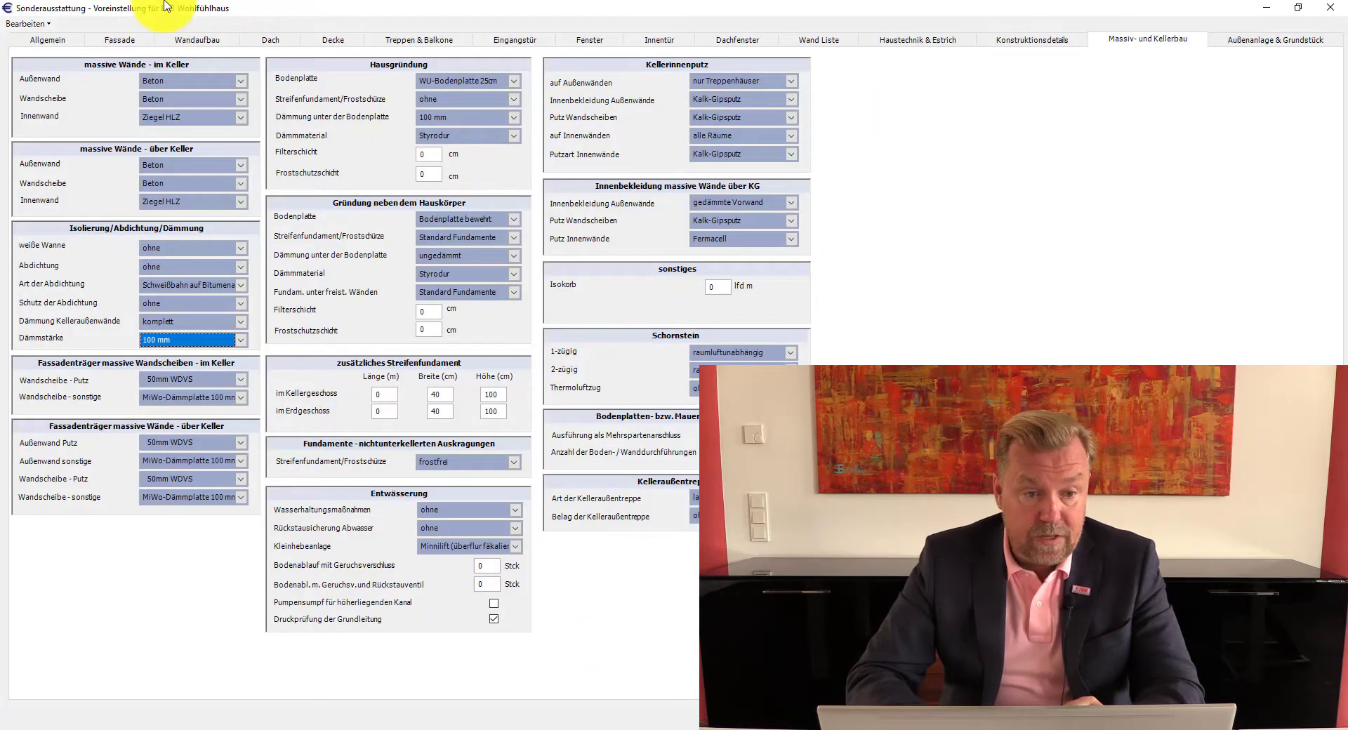
click(133, 40)
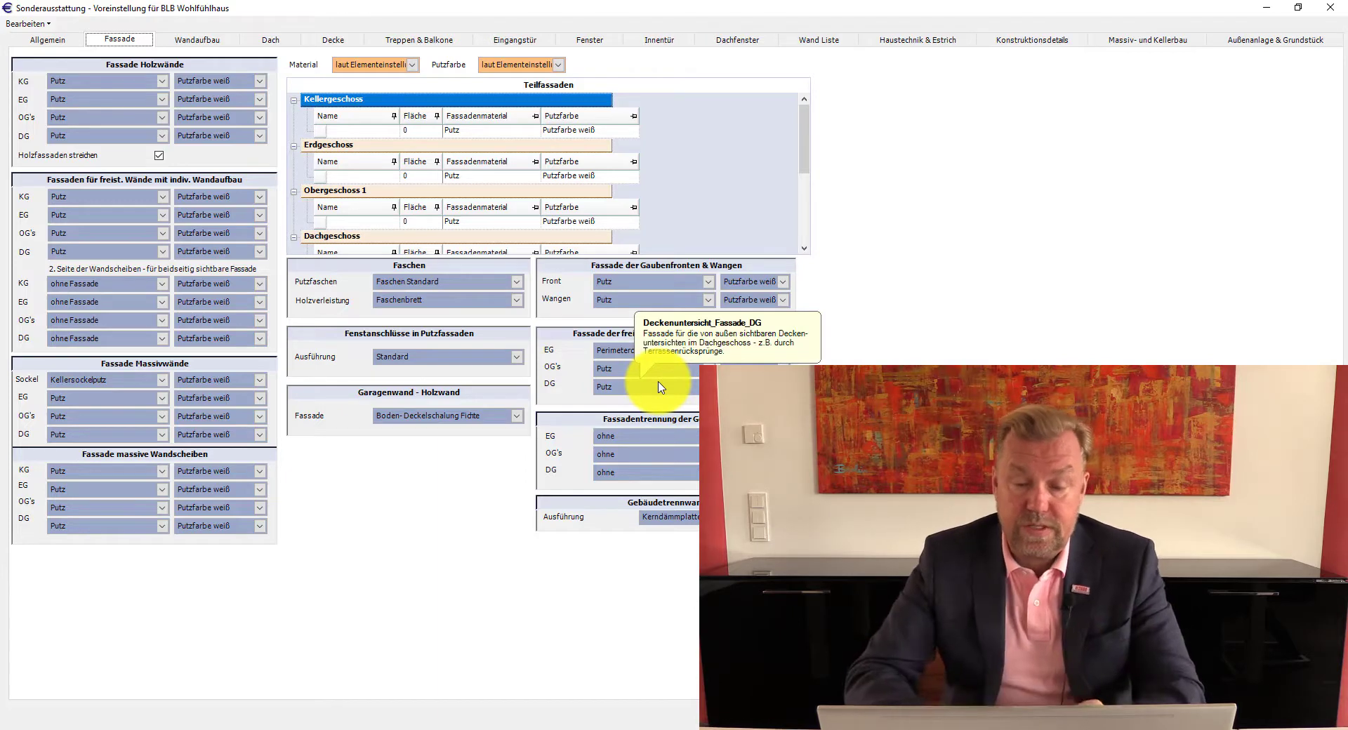
click(710, 351)
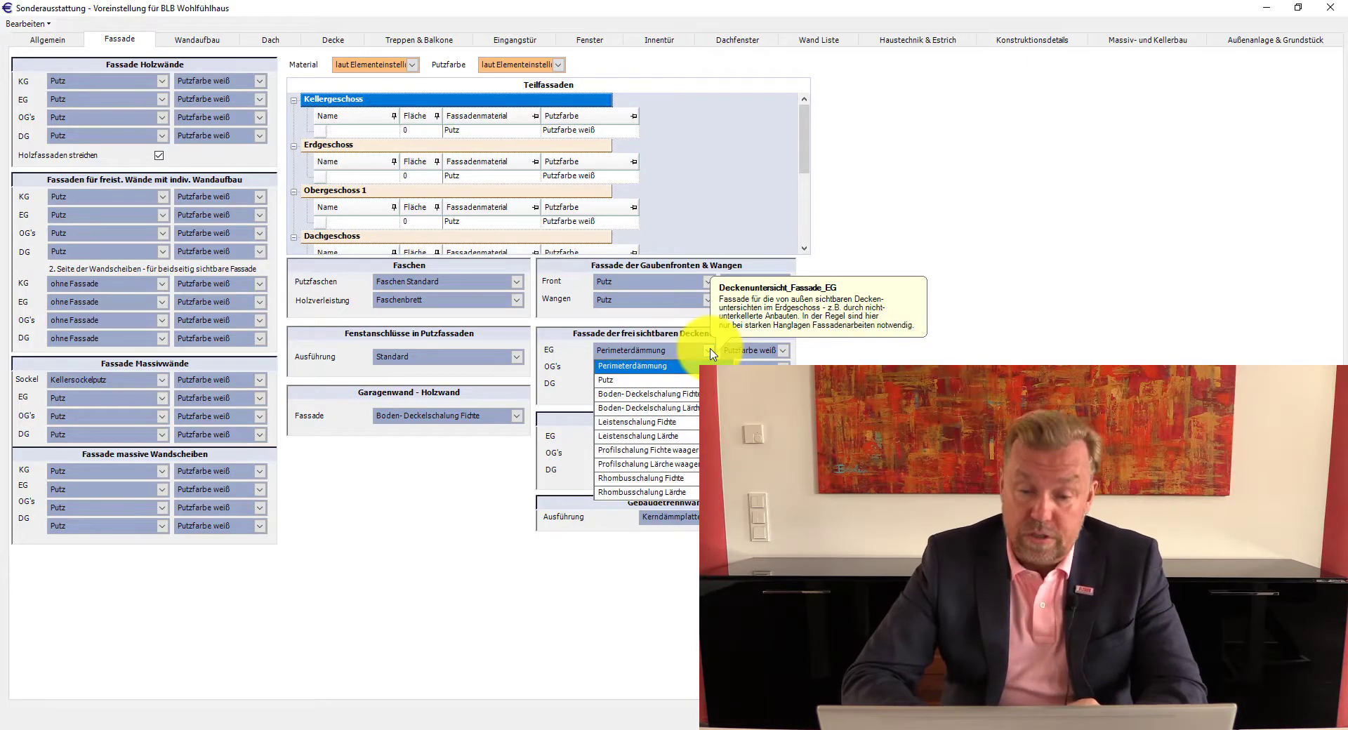
click(713, 353)
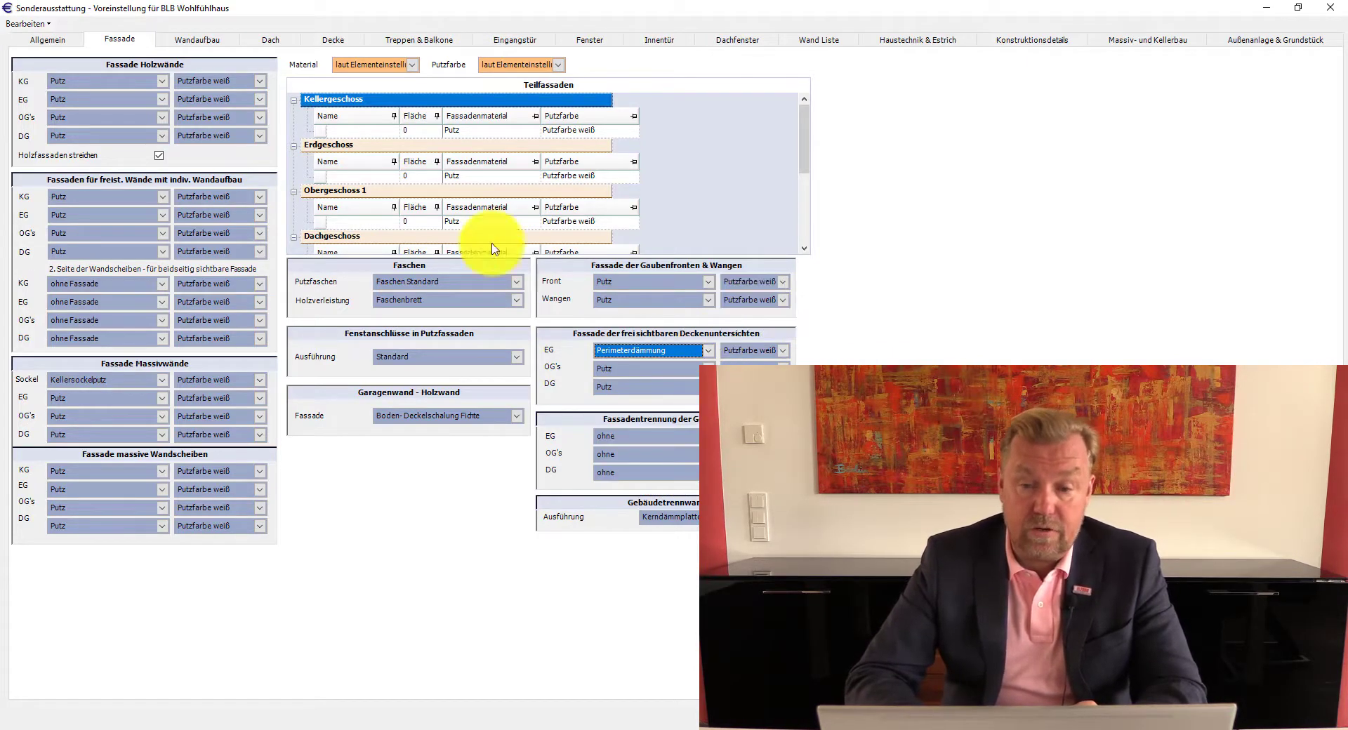
click(1130, 40)
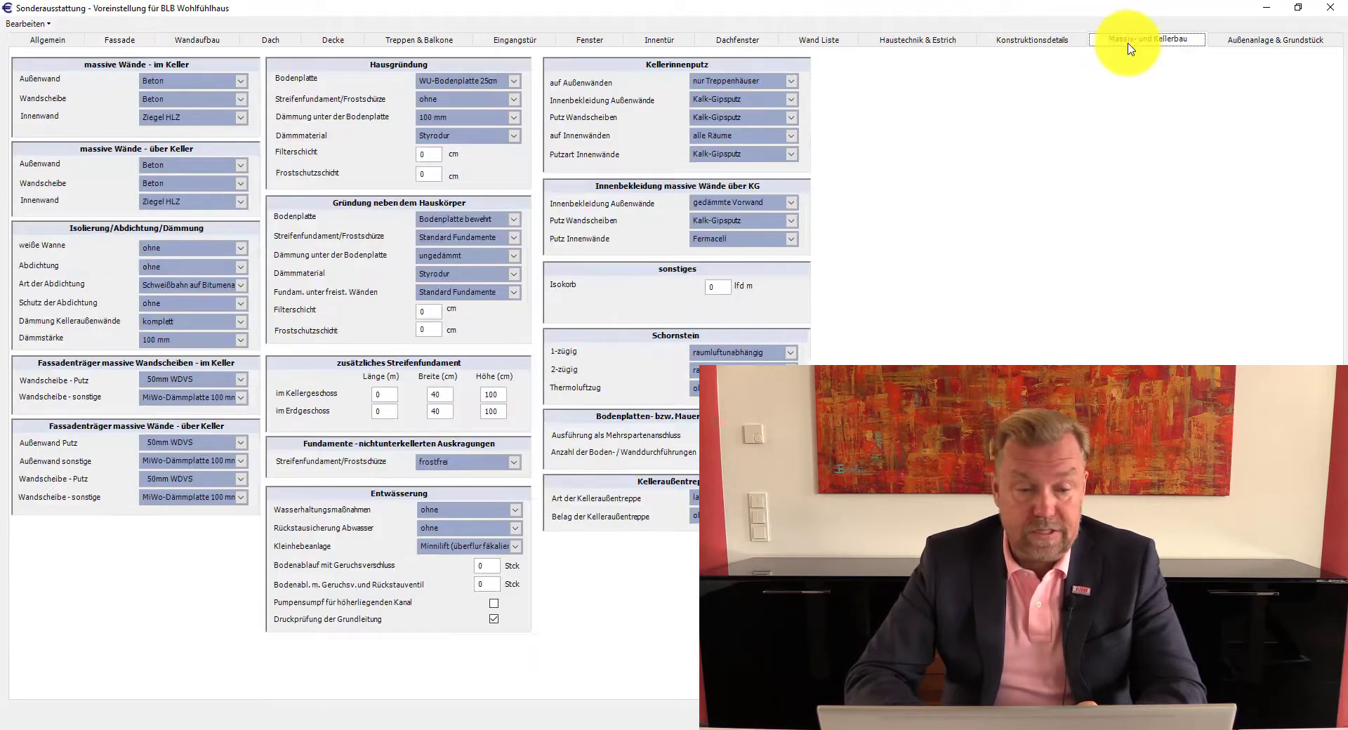
click(240, 341)
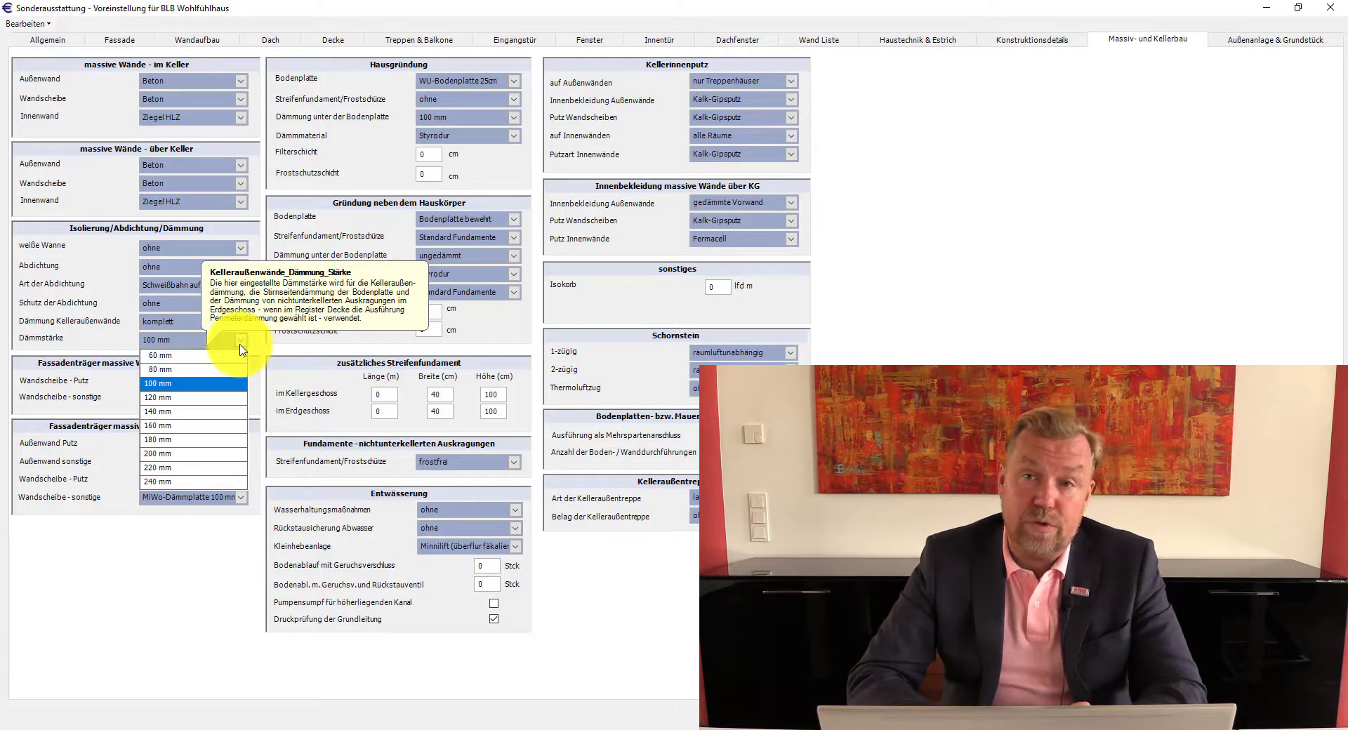
click(241, 344)
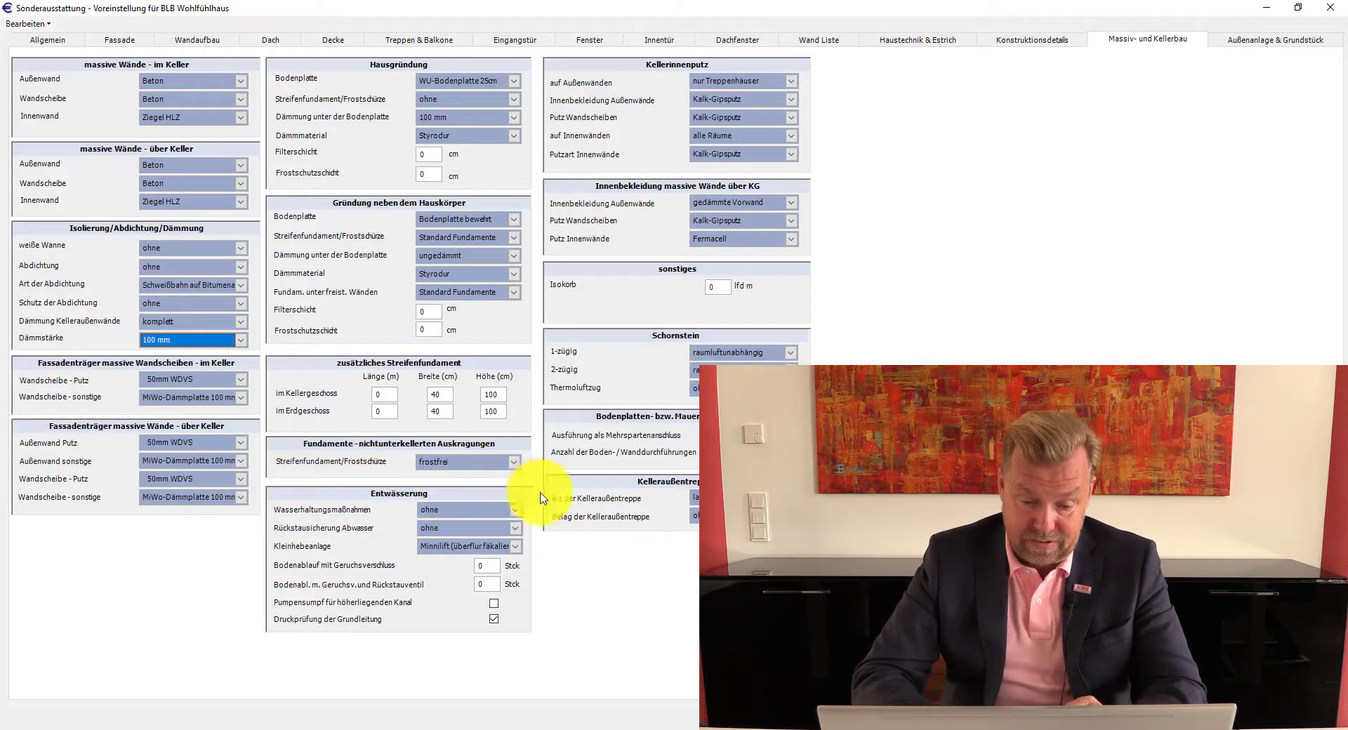
click(463, 725)
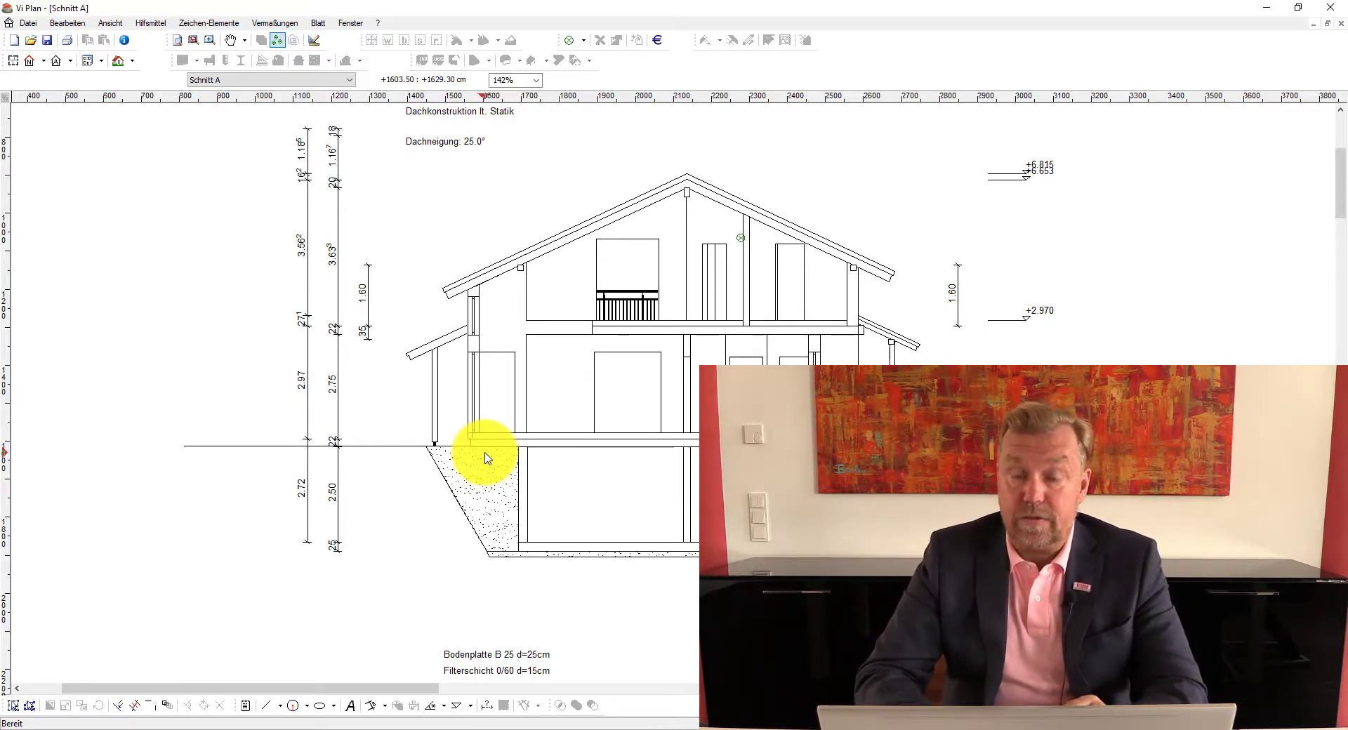
click(639, 727)
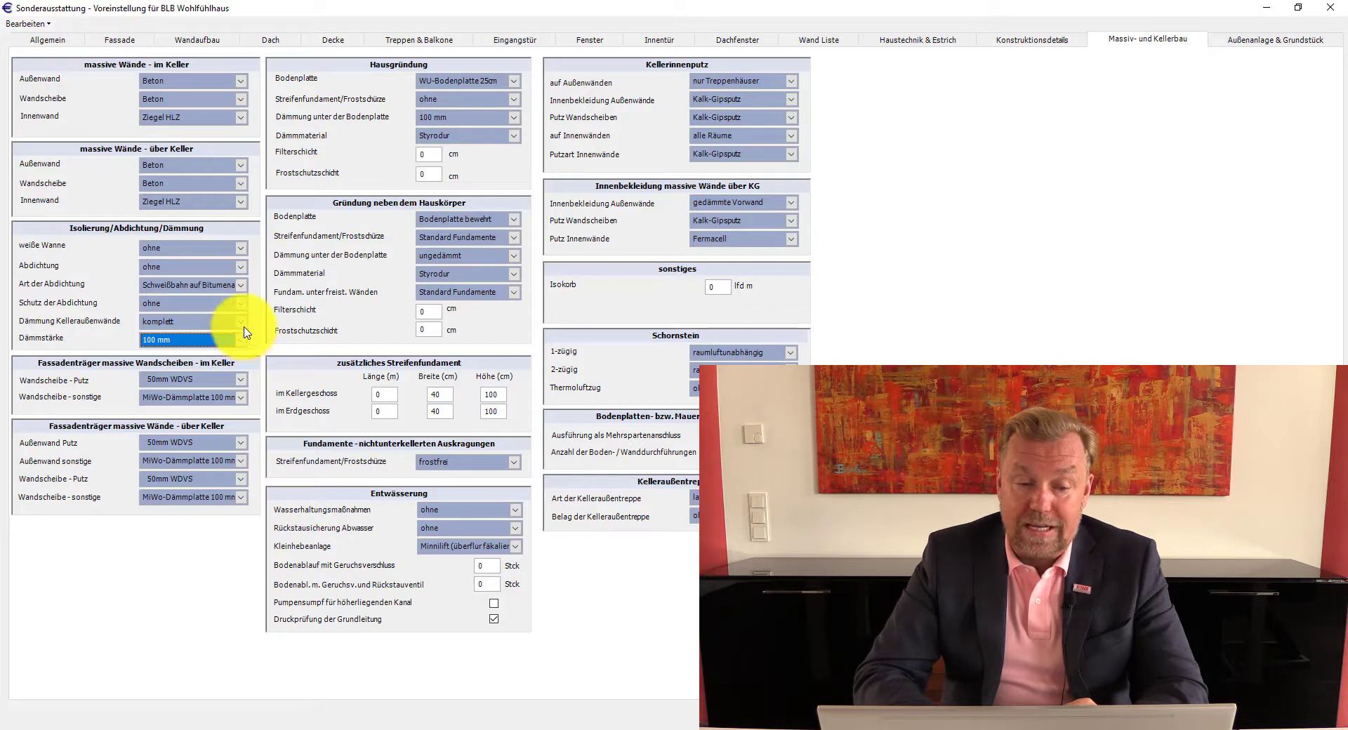
click(244, 327)
click(244, 327)
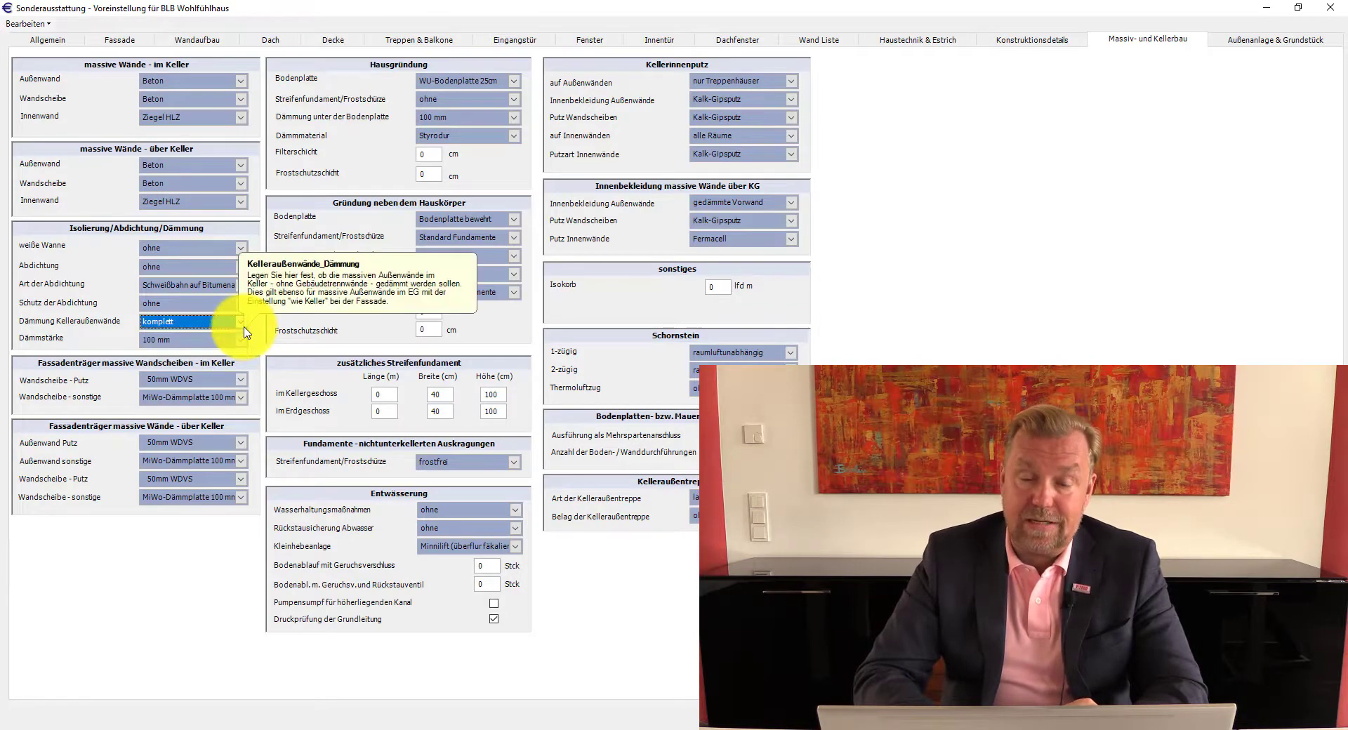